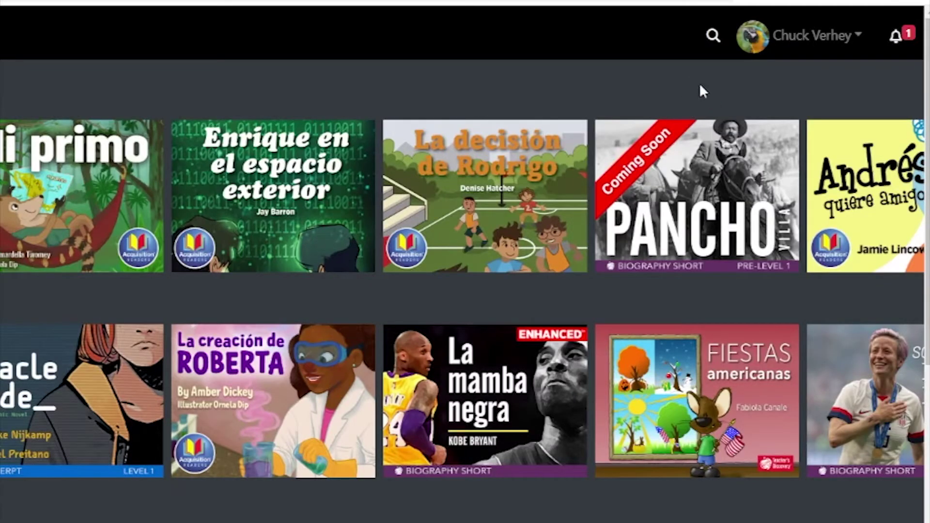
- Open the student management page and filter the student list to the 5th Hour Spanish III class group
click(824, 39)
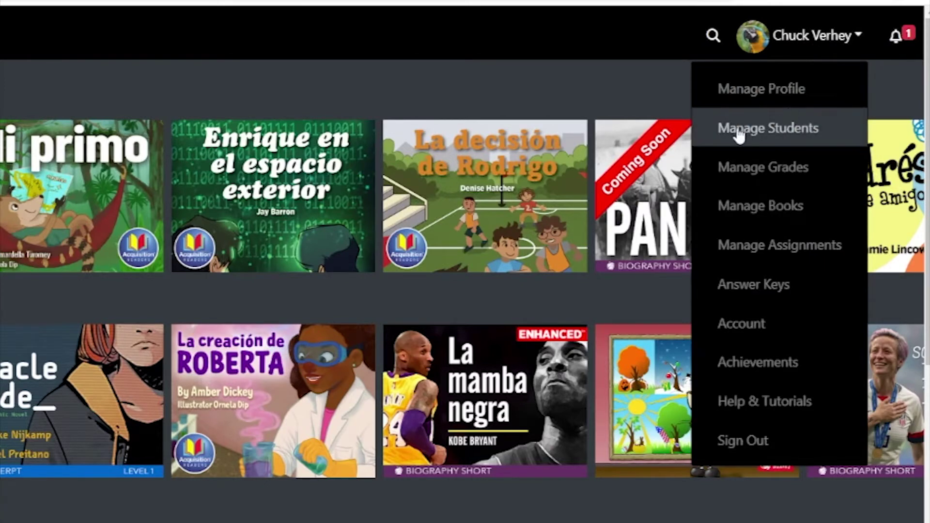
click(780, 129)
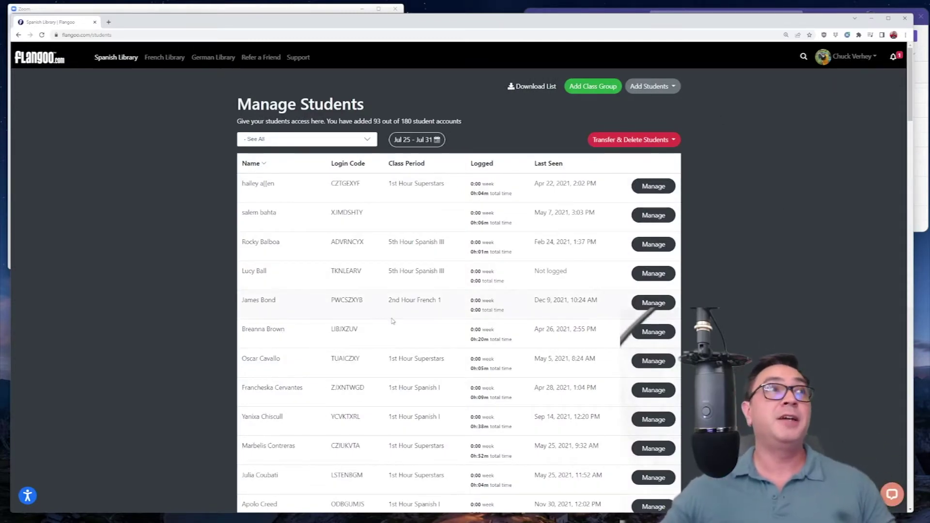
scroll(649, 310, down, 5)
scroll(327, 311, up, 5)
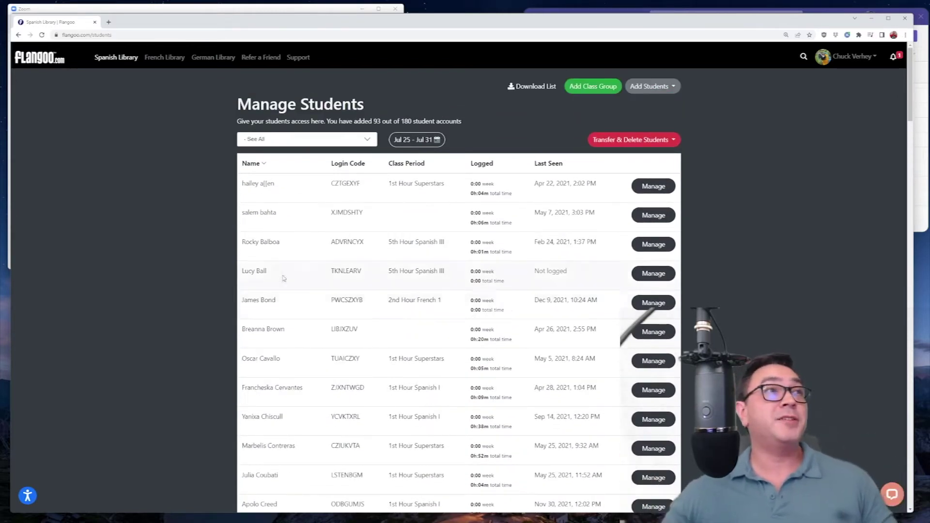
click(365, 140)
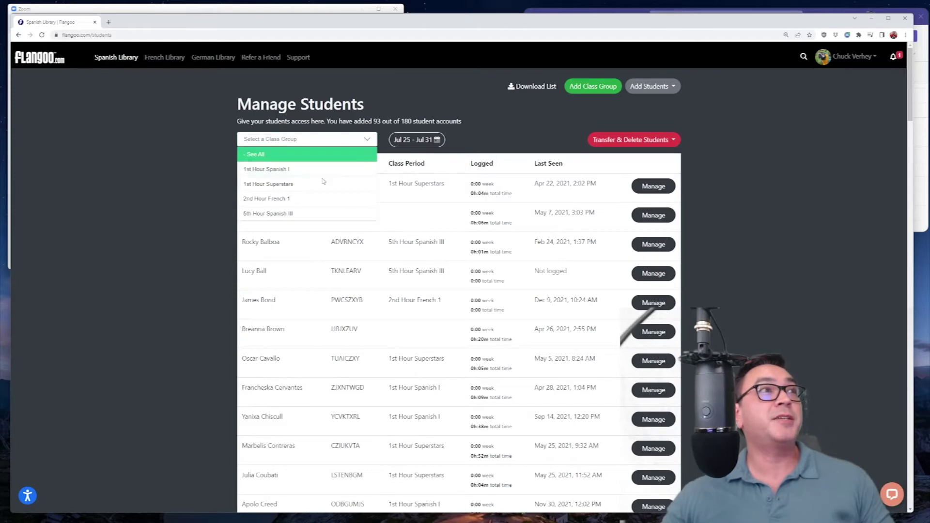
click(303, 214)
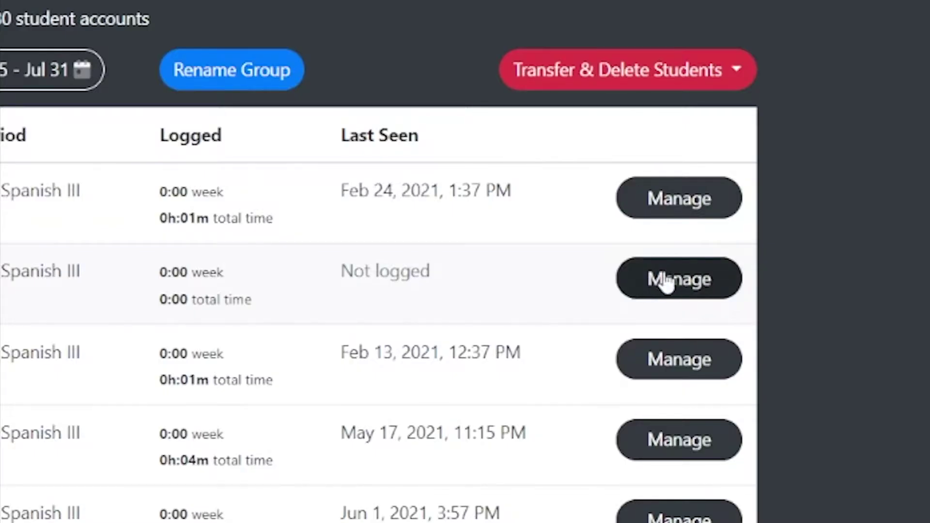
- Change the class period of the second student in the list to 2nd Hour French 1 and save the update
click(689, 282)
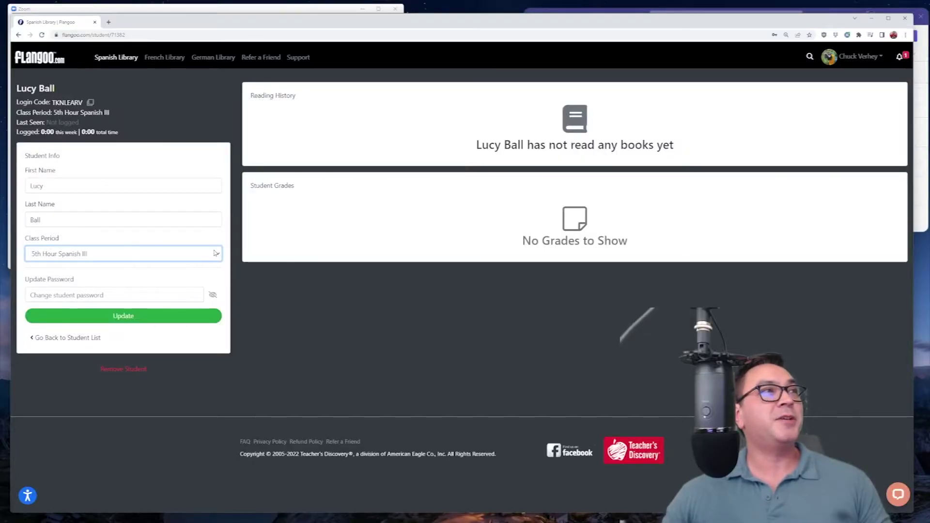
click(215, 253)
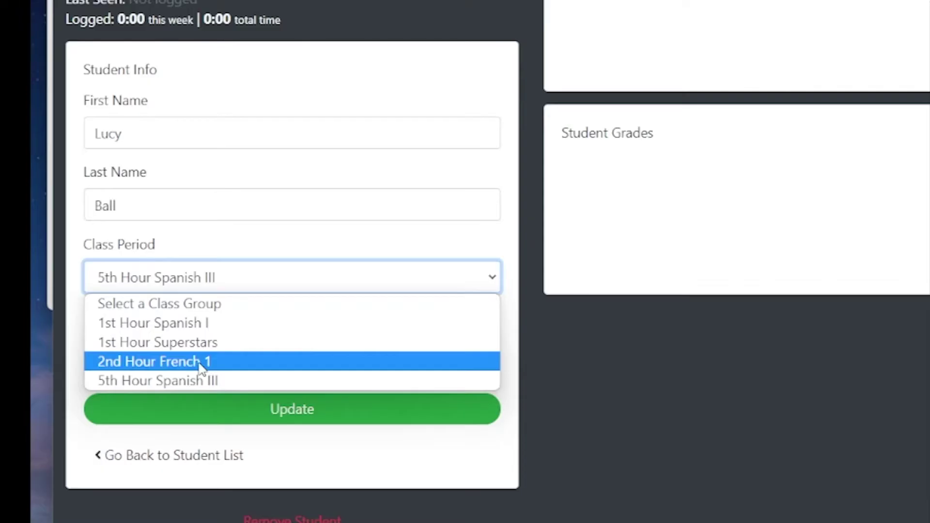
click(83, 294)
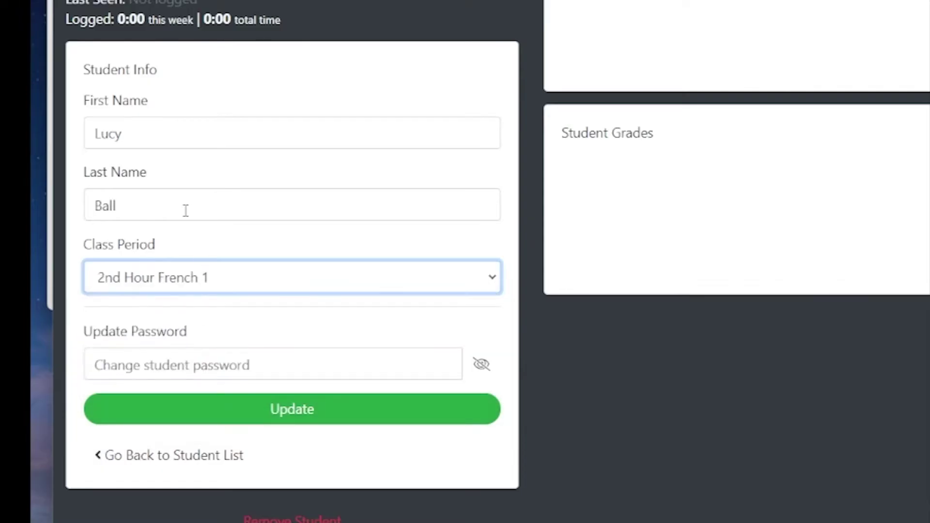
click(294, 411)
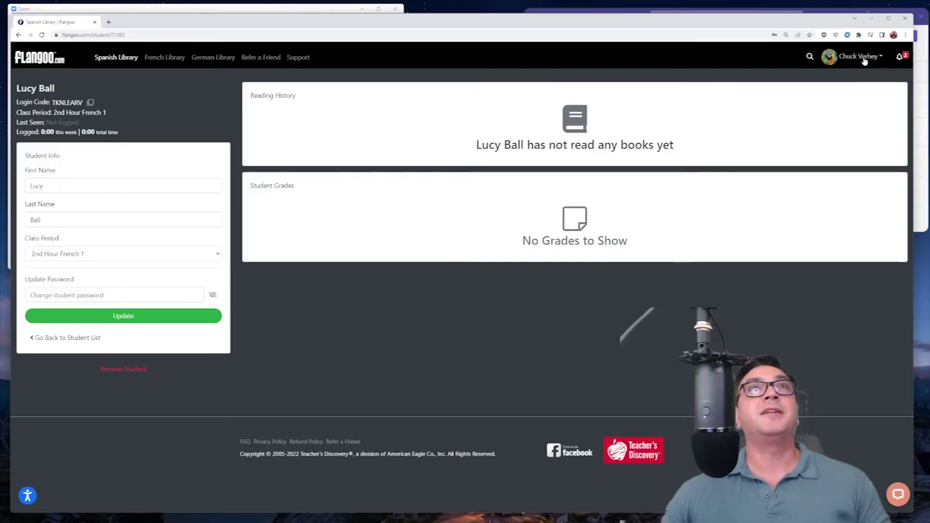
- Return to the student management page and filter the list to the 2nd Hour French 1 class group
click(858, 56)
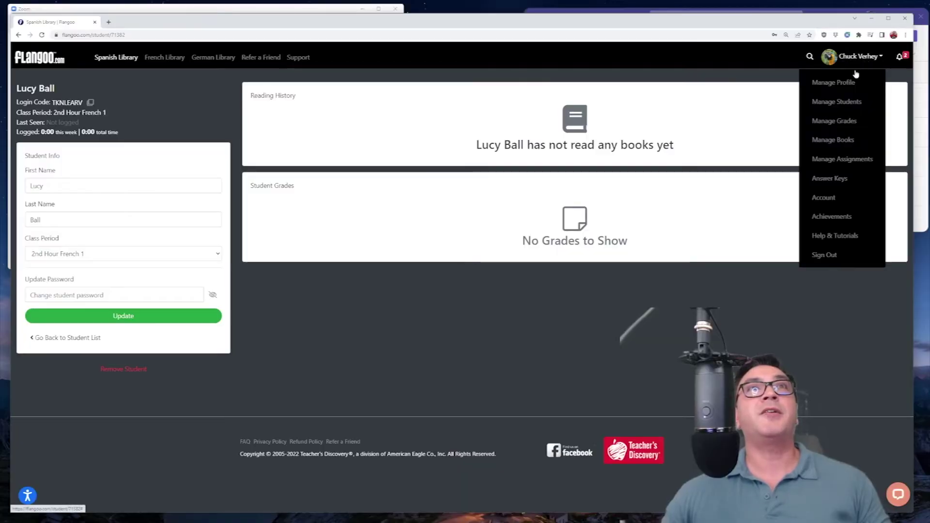
click(824, 103)
click(310, 140)
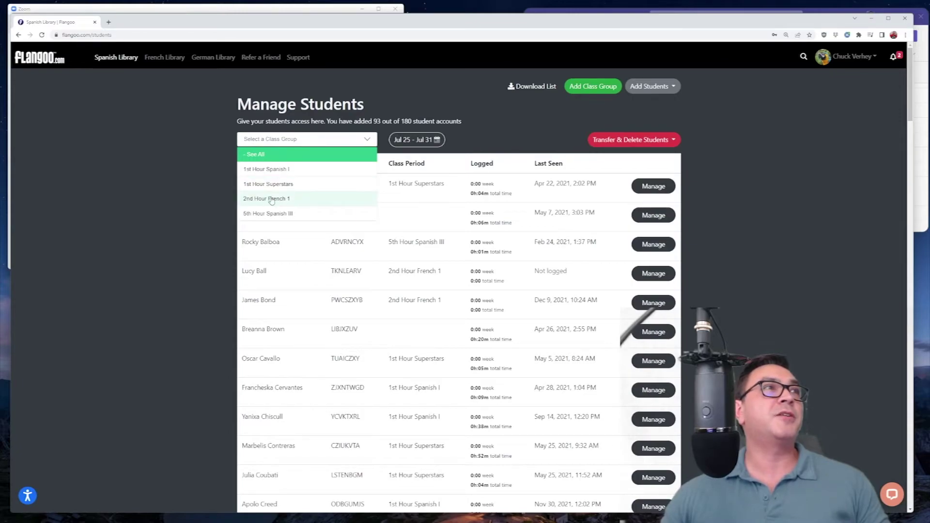
click(251, 199)
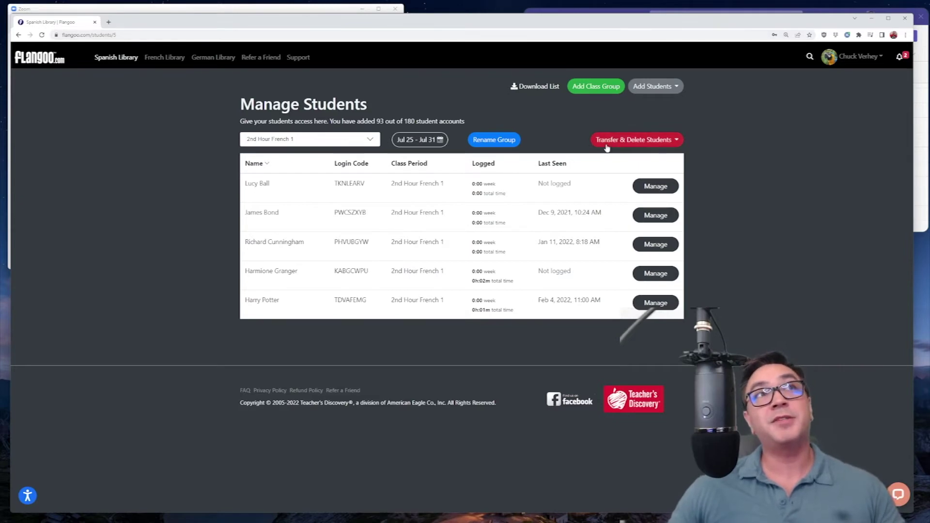
click(669, 145)
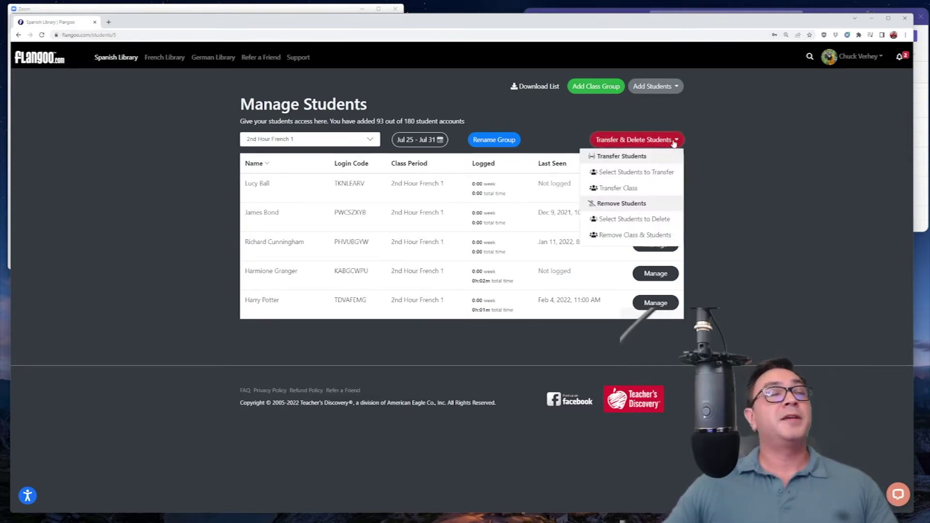
click(614, 178)
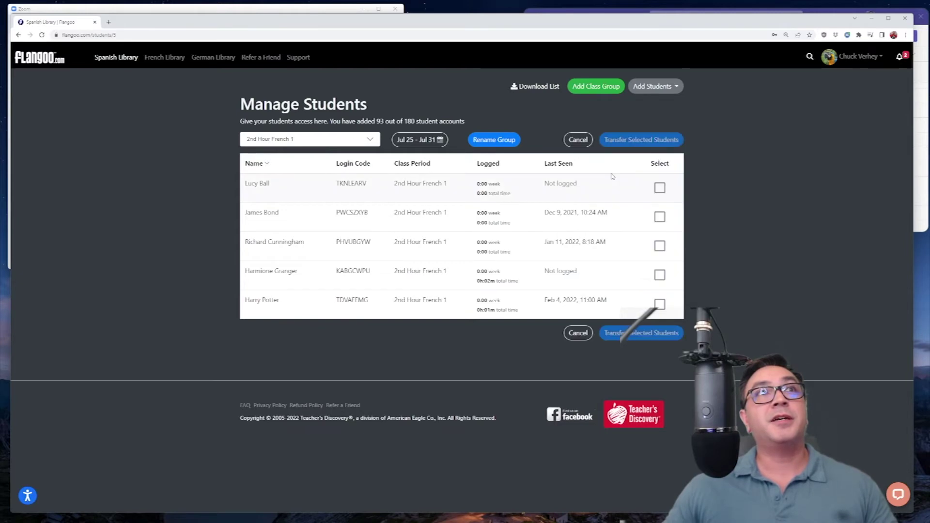
click(659, 188)
click(660, 217)
click(659, 247)
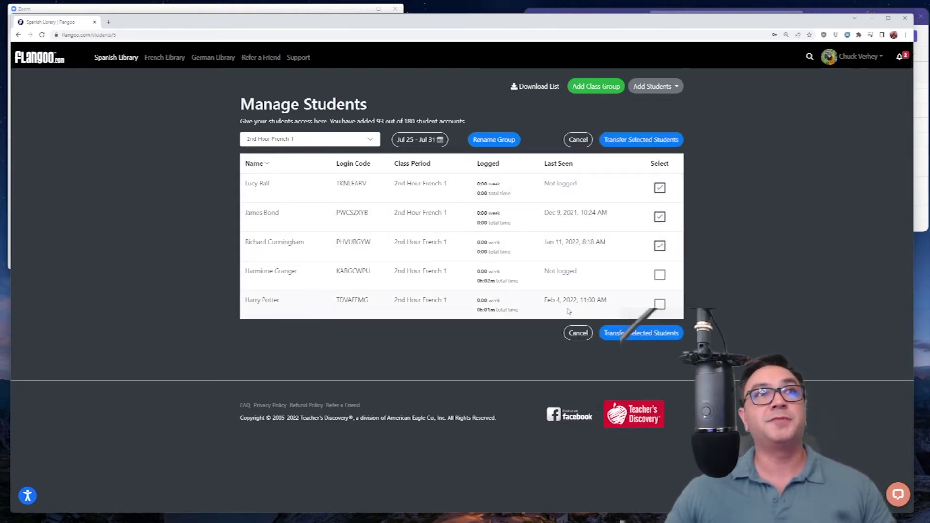
click(659, 246)
click(659, 217)
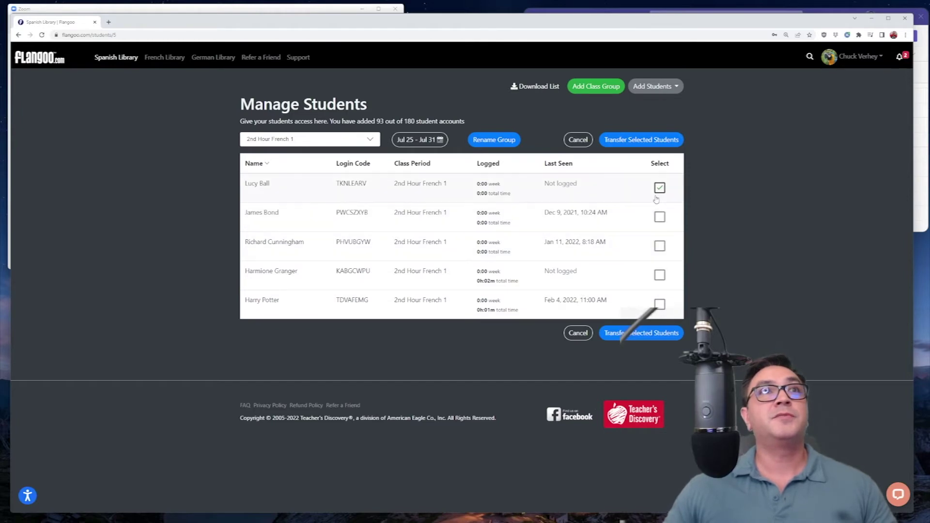
click(660, 187)
click(578, 139)
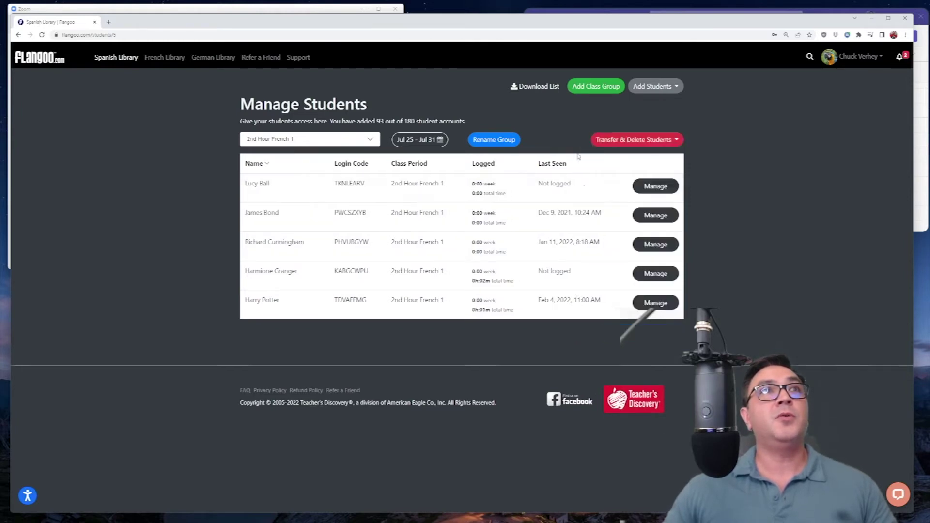
- Transfer the whole 2nd Hour French 1 class to another teacher, using that teacher's email address
click(652, 140)
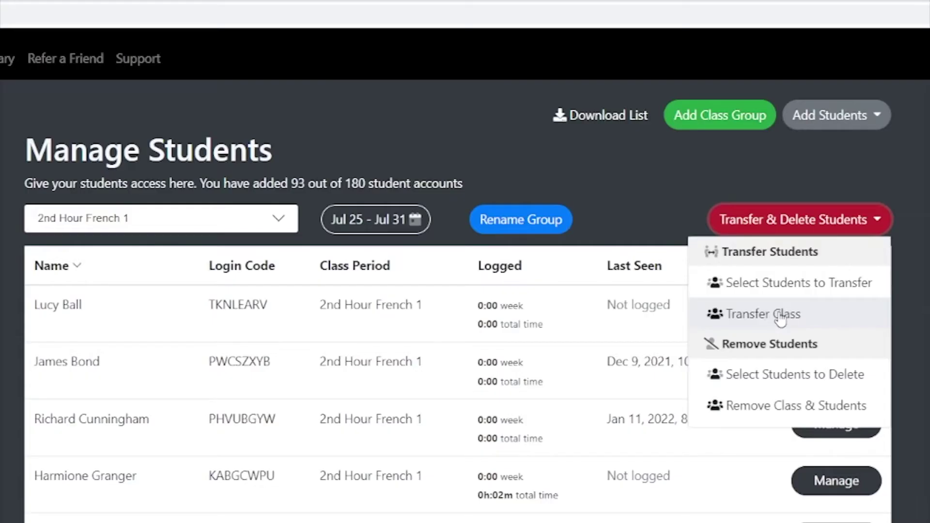
click(780, 316)
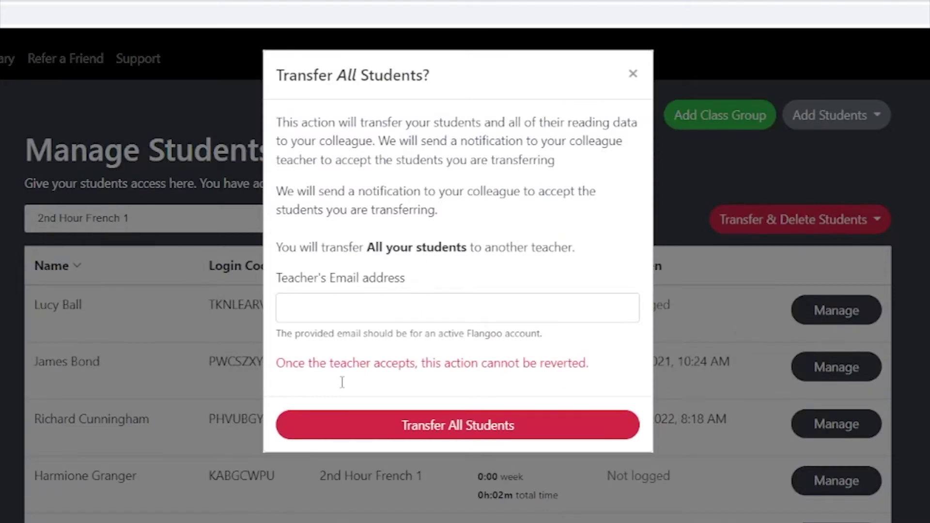
click(410, 307)
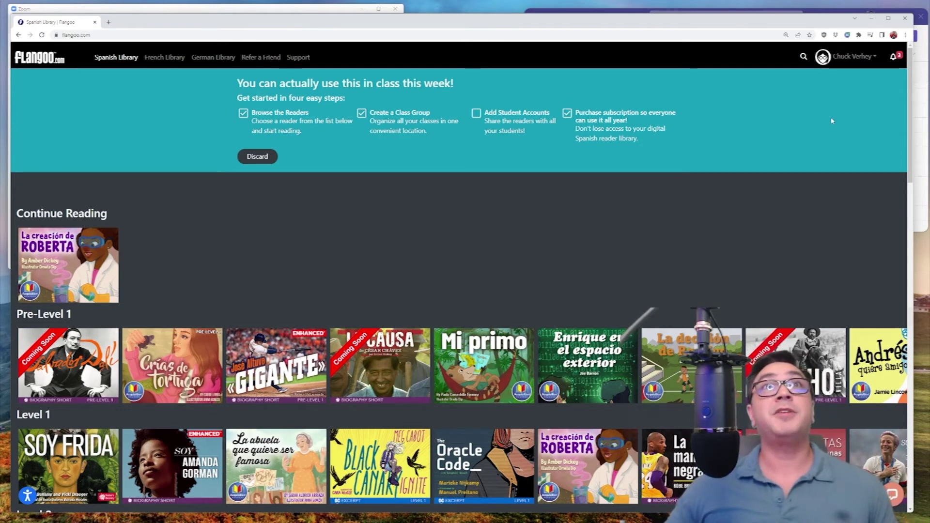
- In the receiving teacher's account, check the notifications and open the pending student transfers from the student management page
click(894, 58)
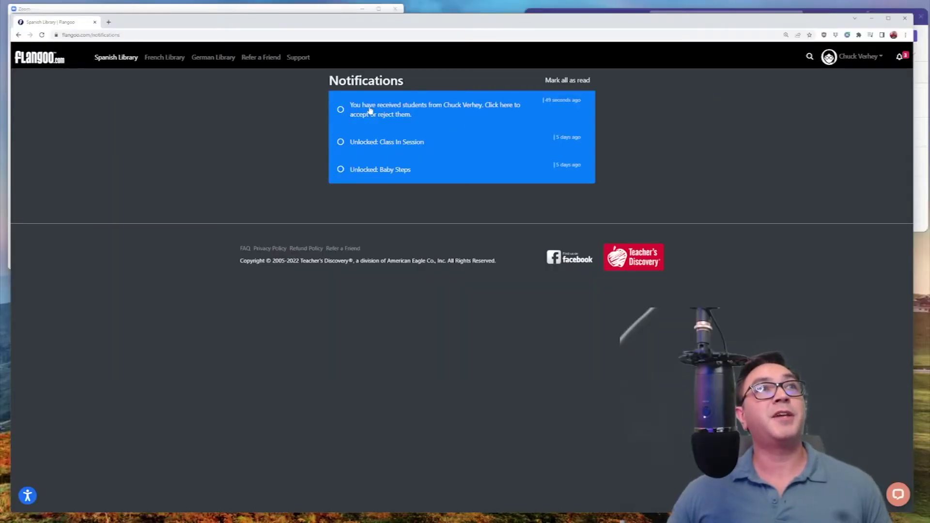
click(862, 58)
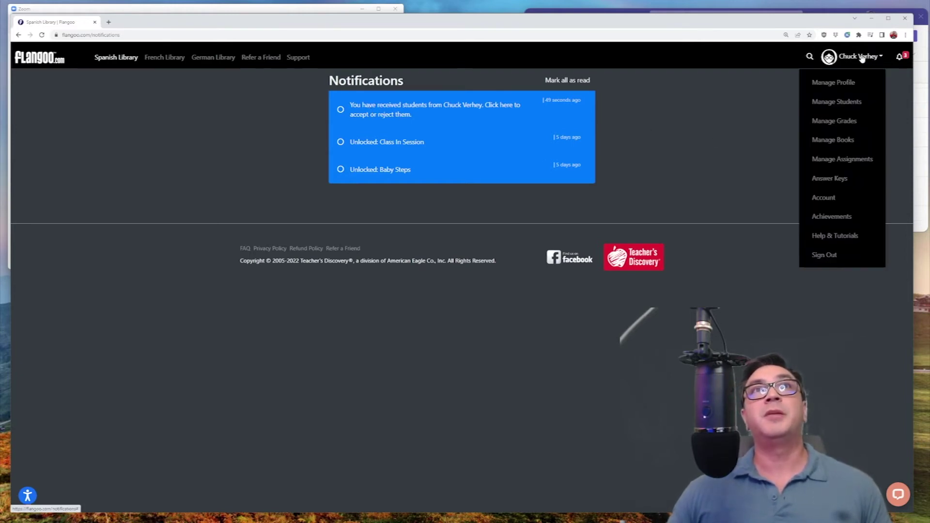
click(856, 102)
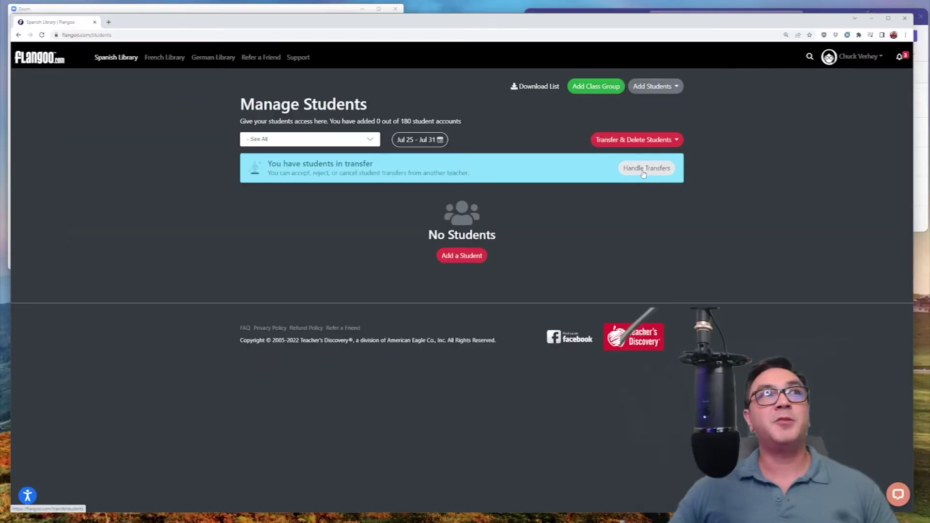
click(648, 170)
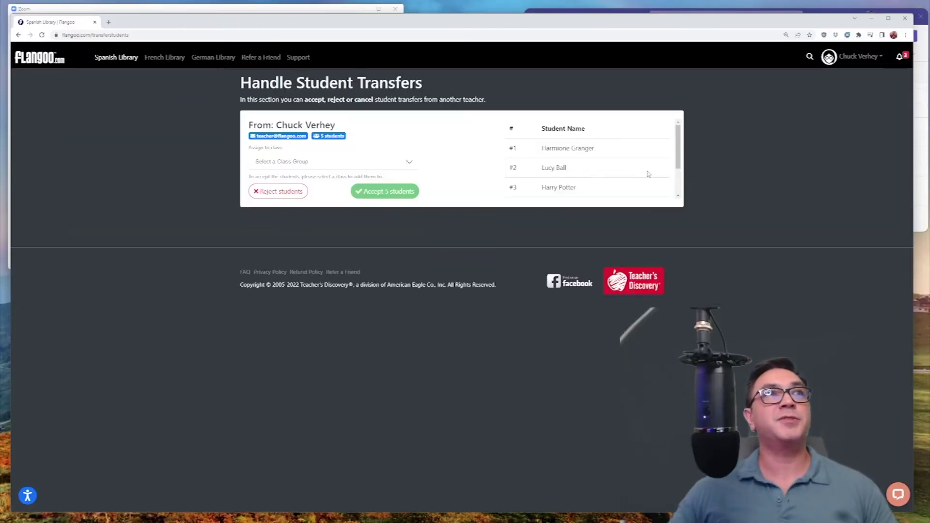
- Assign the incoming students to the existing Test Class 1 group and accept all 5 students
click(291, 164)
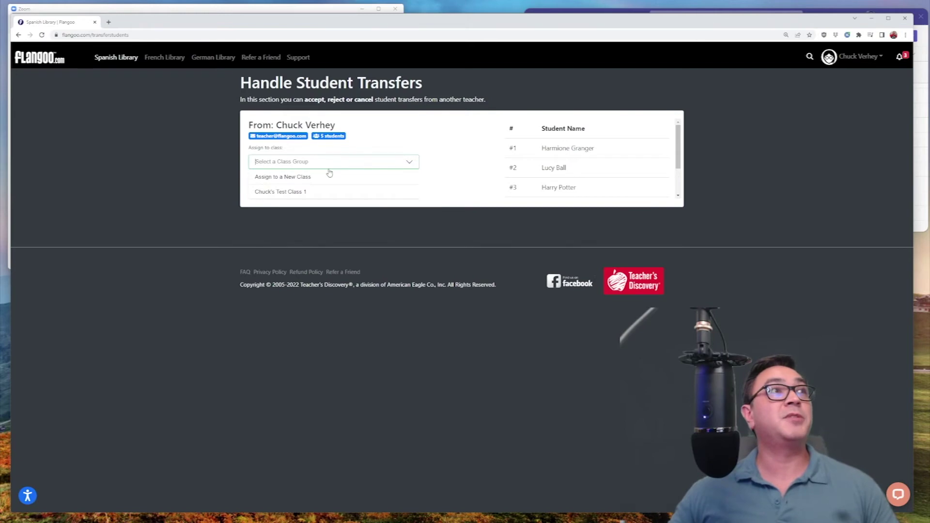
click(276, 193)
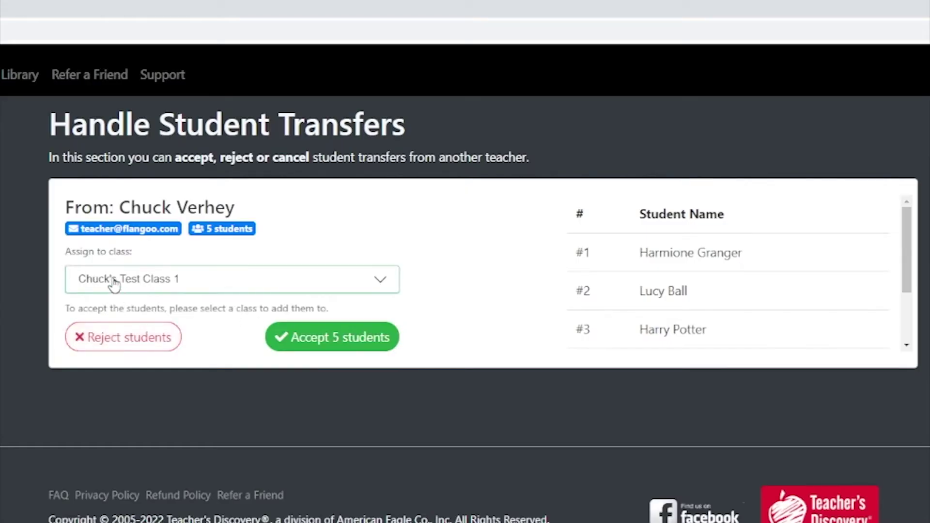
click(492, 264)
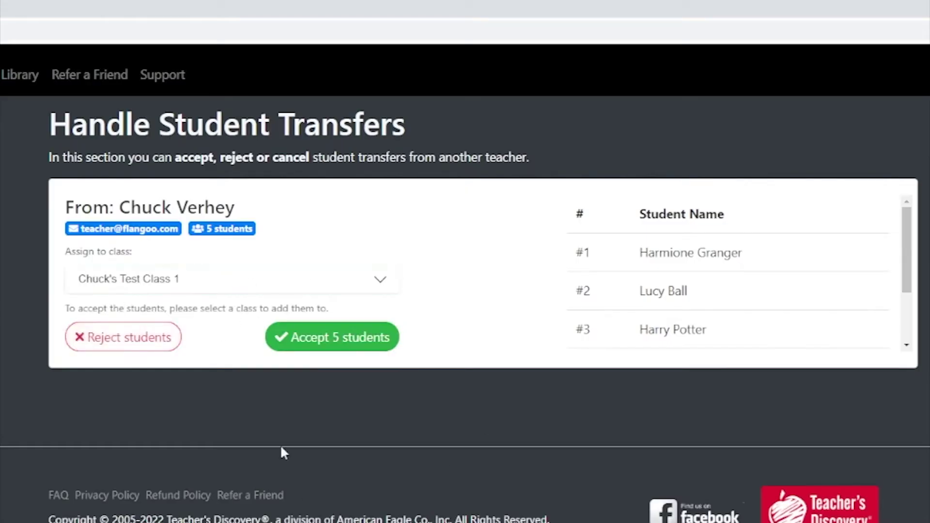
click(335, 338)
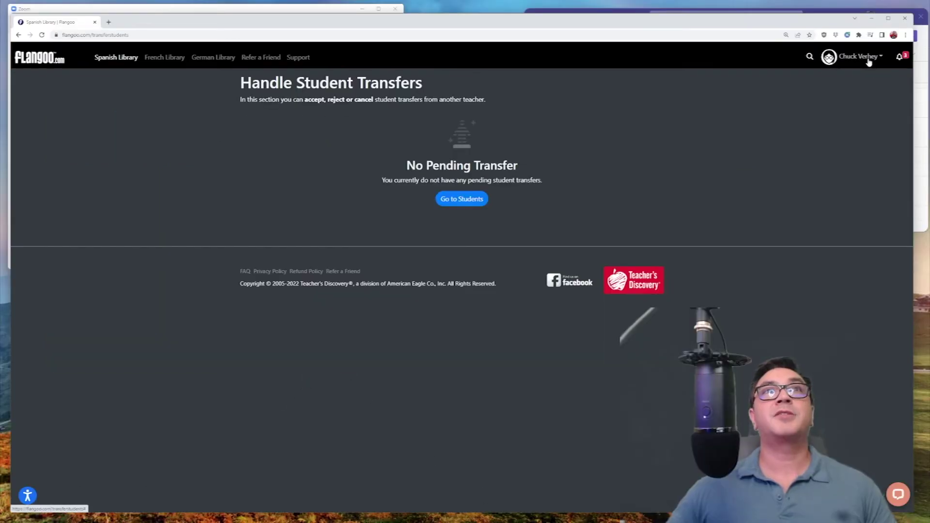
- Go back to the student management page, download the student list and open Flangoo Students.csv
click(868, 60)
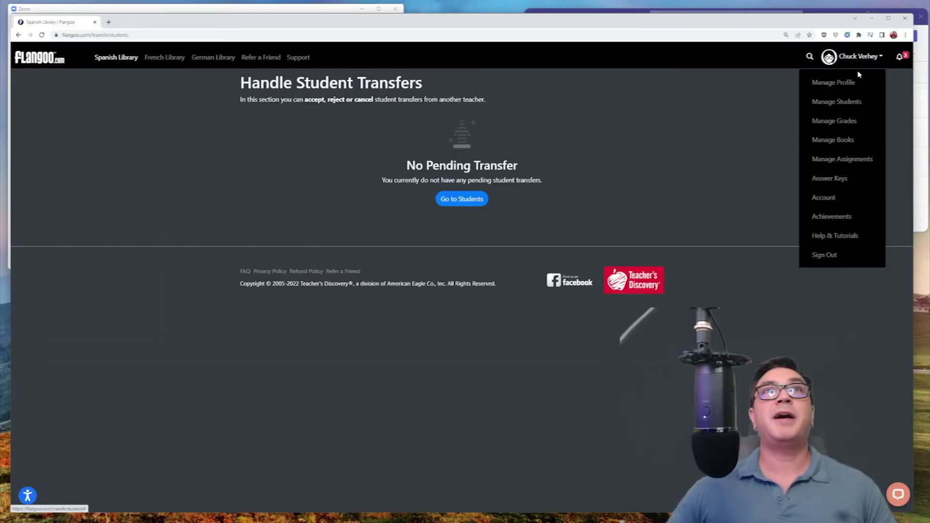
click(841, 102)
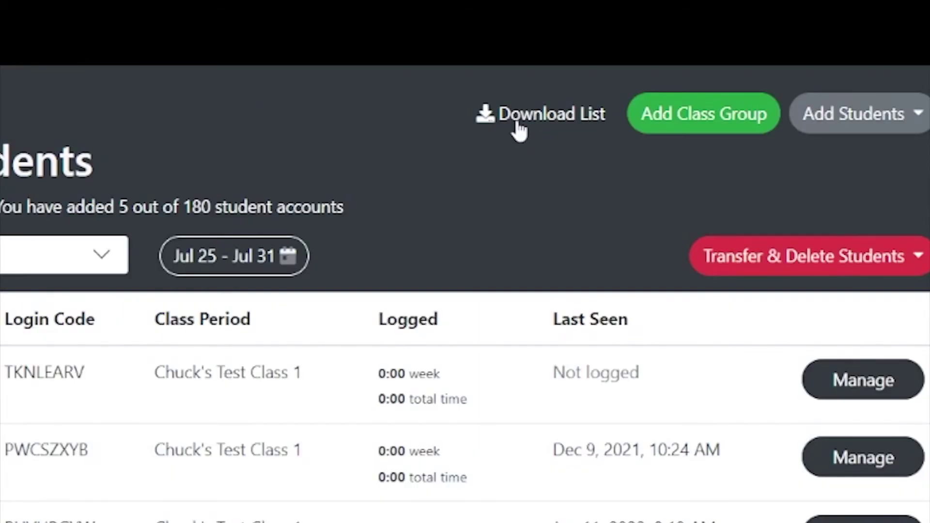
click(518, 125)
click(200, 487)
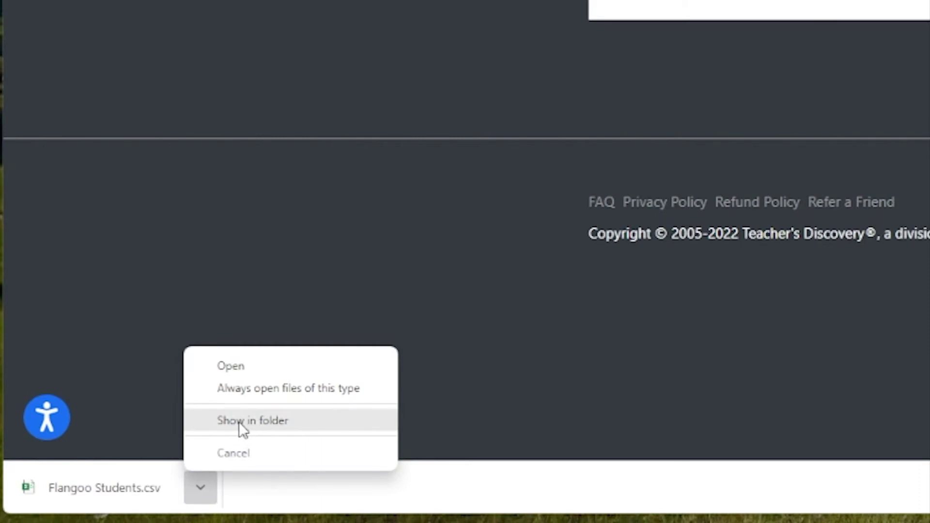
click(231, 366)
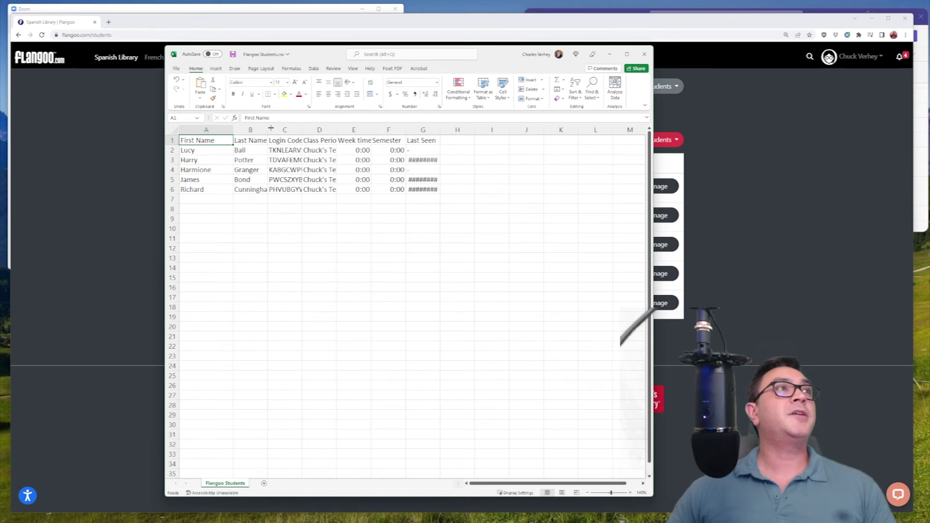
- Widen the spreadsheet columns from Last Name through Last Seen so their contents fit
drag(270, 129, 426, 131)
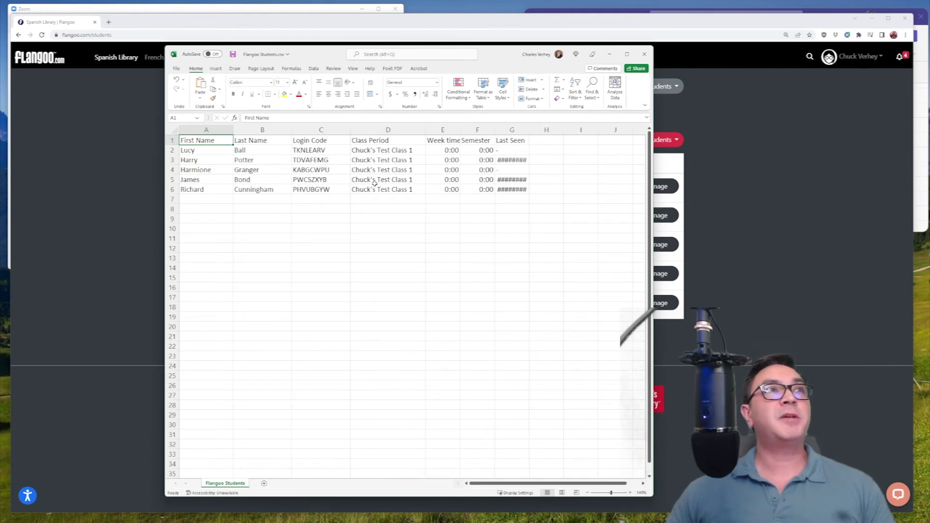
drag(459, 130, 516, 135)
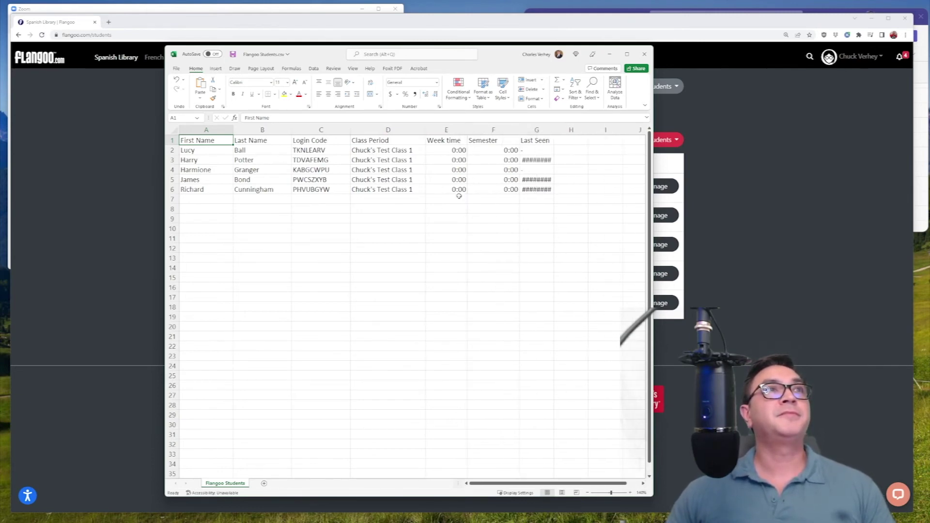
drag(557, 127, 602, 128)
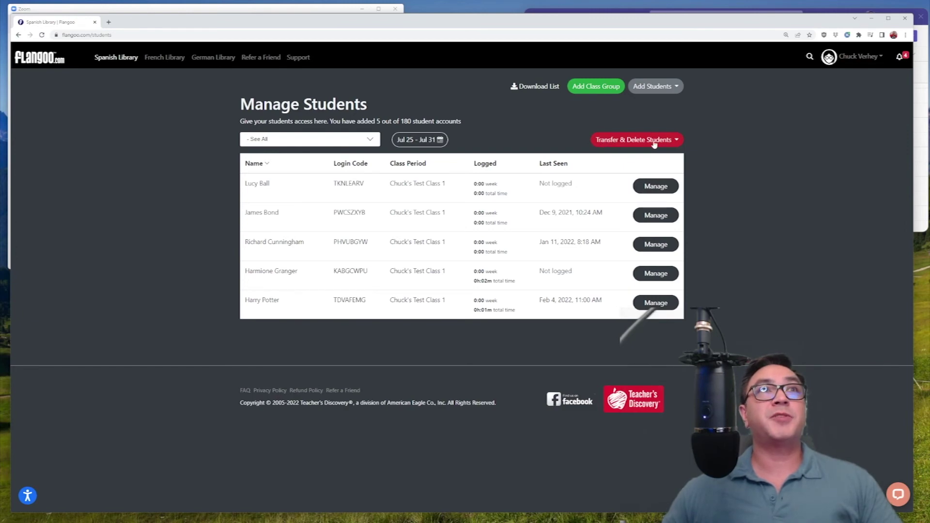
- Delete the three students in the first, third and fourth rows of the student list, confirming their removal
click(670, 144)
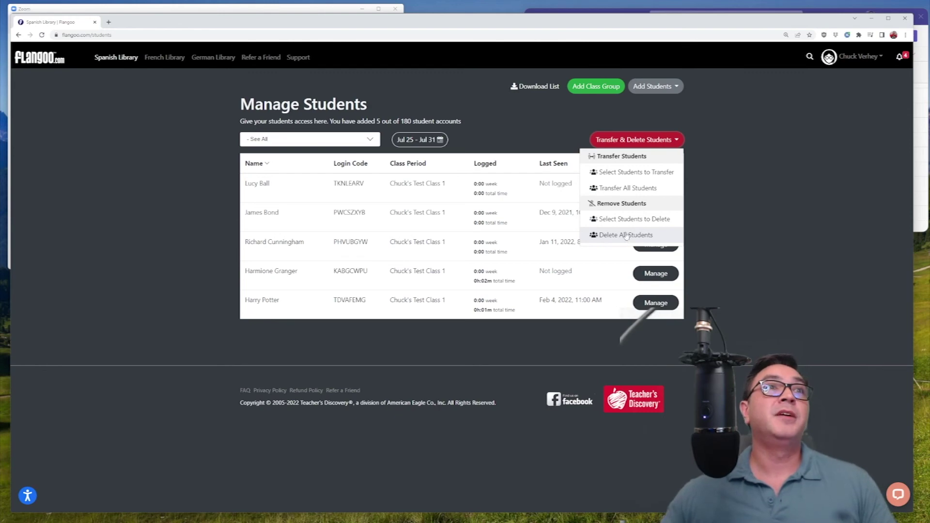
click(610, 220)
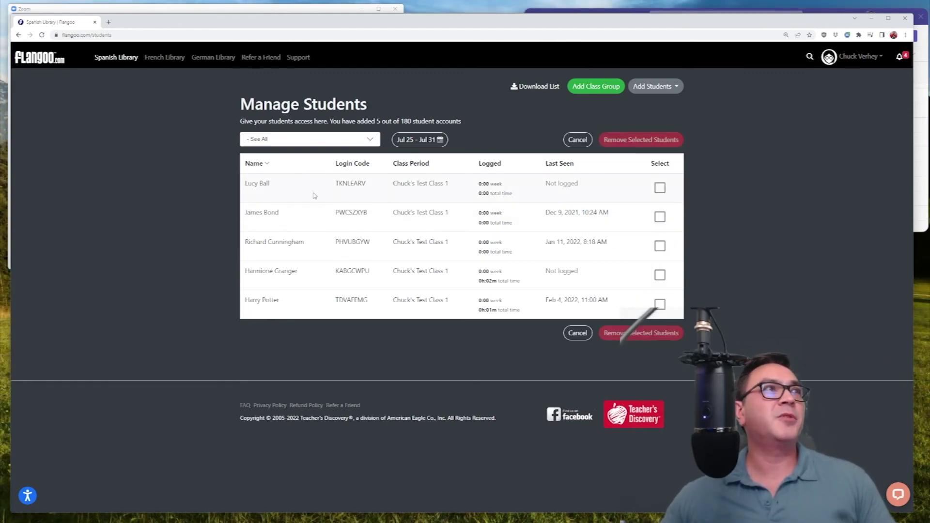
click(662, 190)
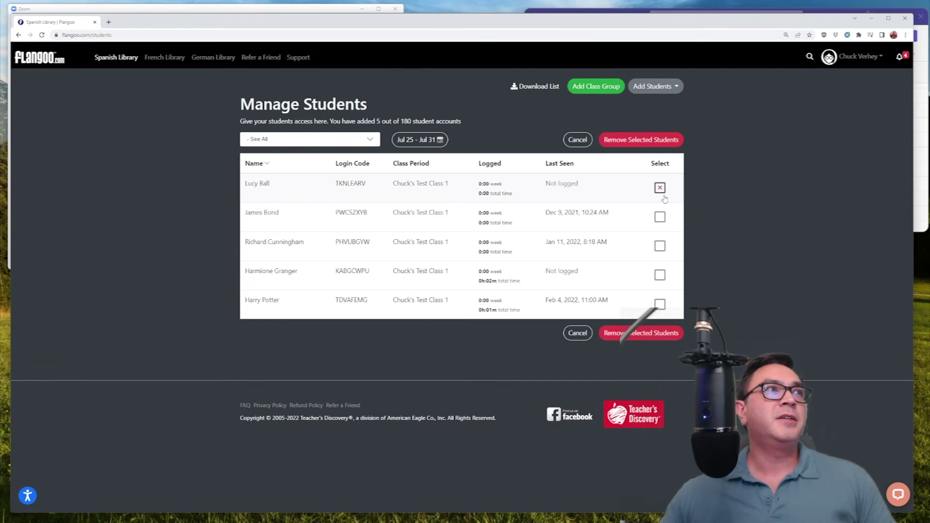
click(660, 246)
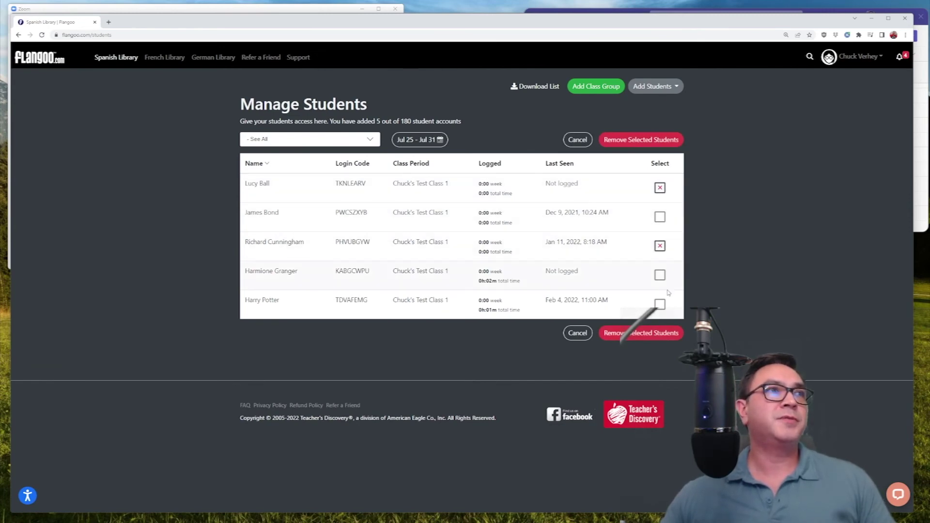
click(663, 275)
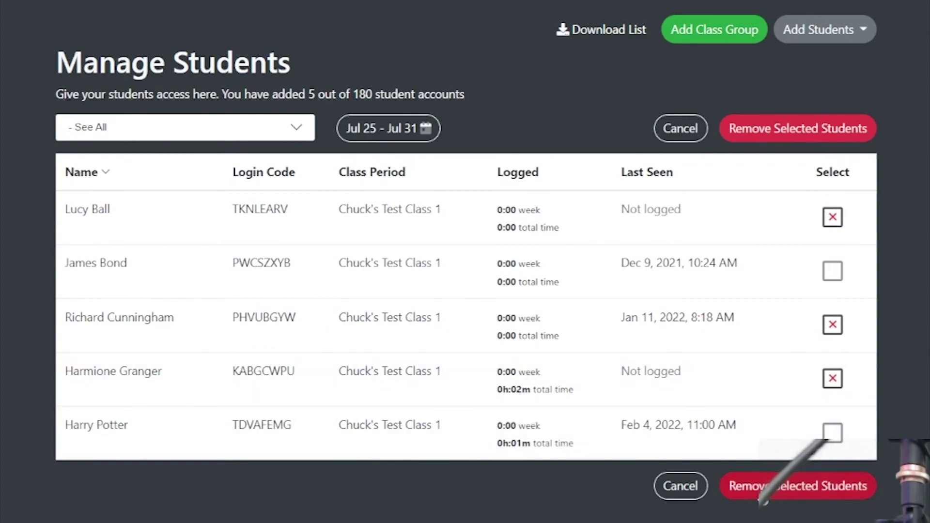
click(798, 486)
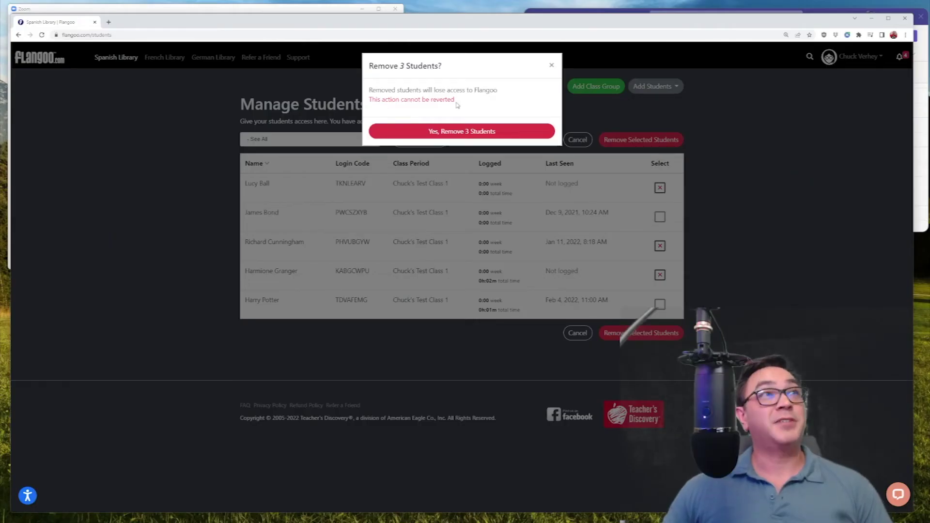
click(480, 132)
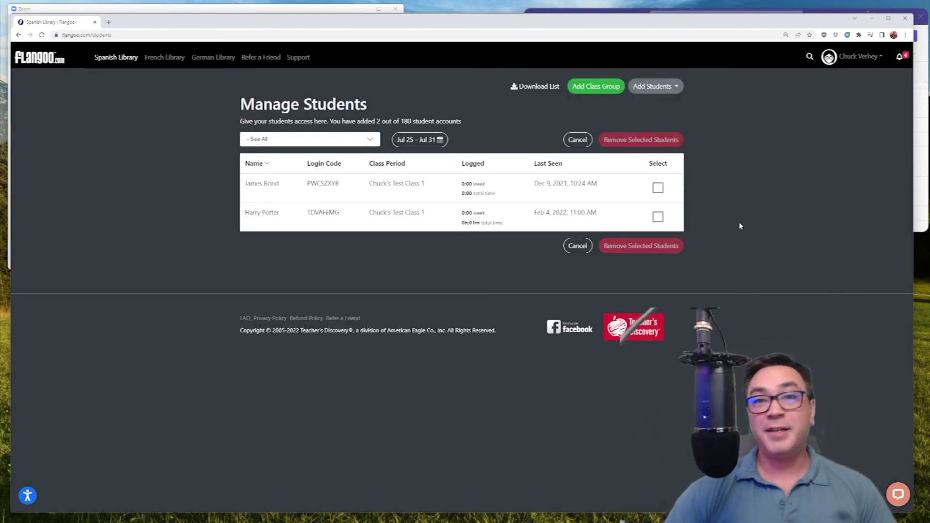